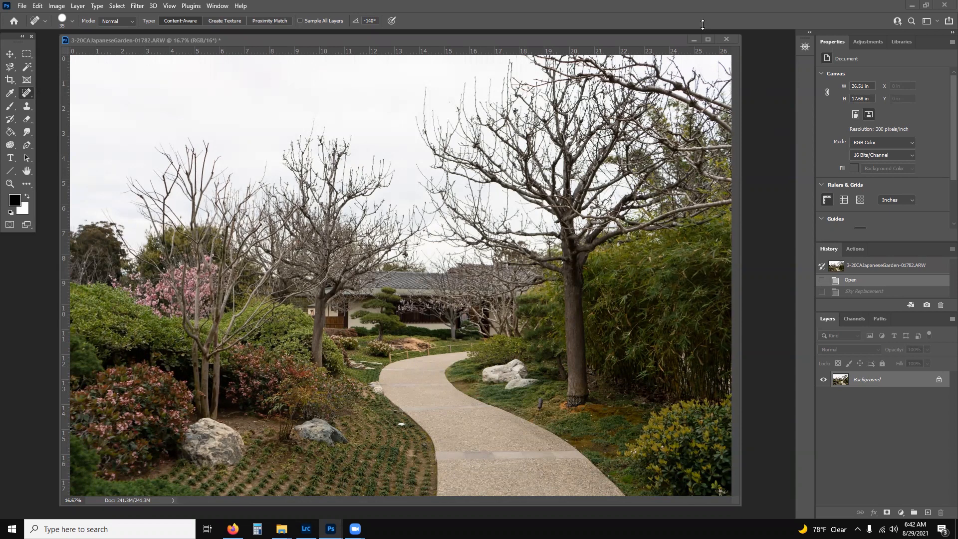
# Start Sky Replacement on the garden photo and display the available sky presets
pyautogui.click(37, 6)
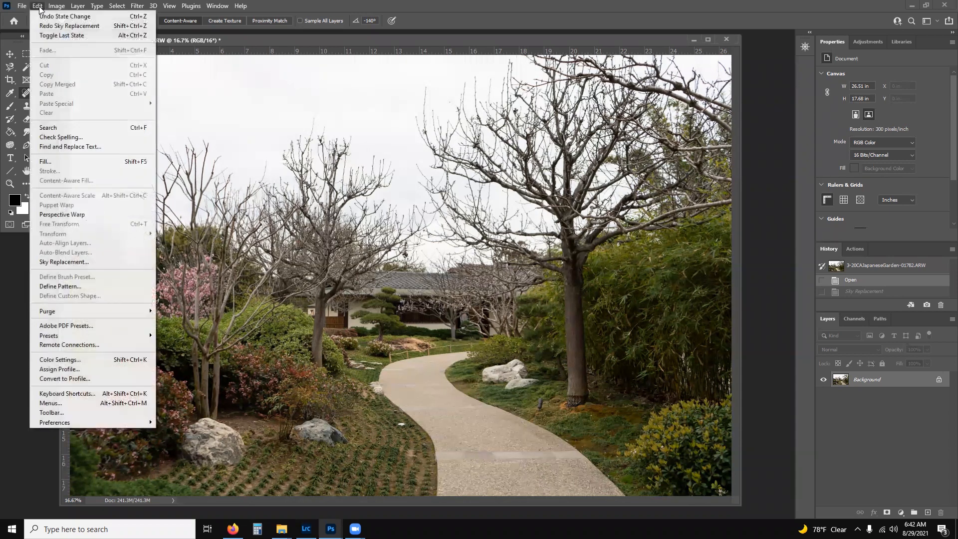
pyautogui.click(97, 260)
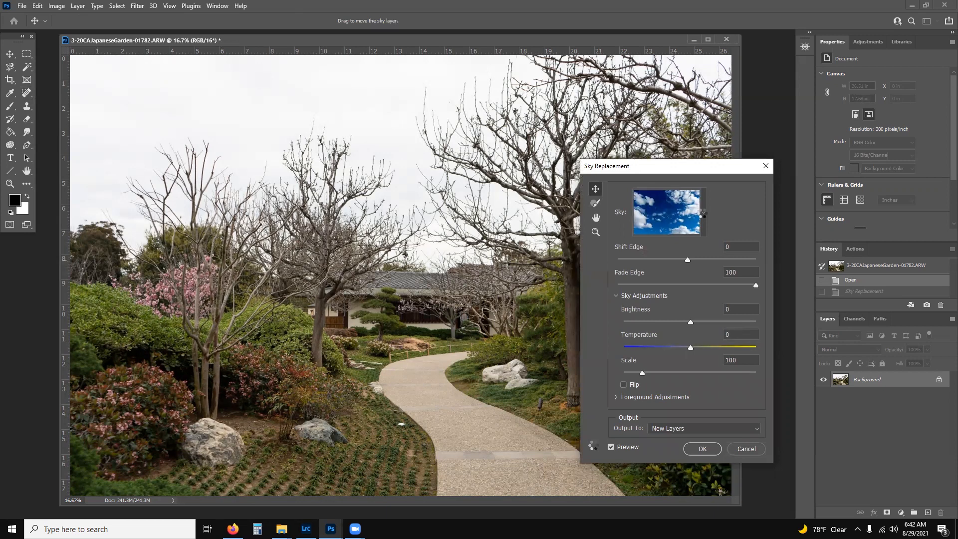
pyautogui.click(702, 213)
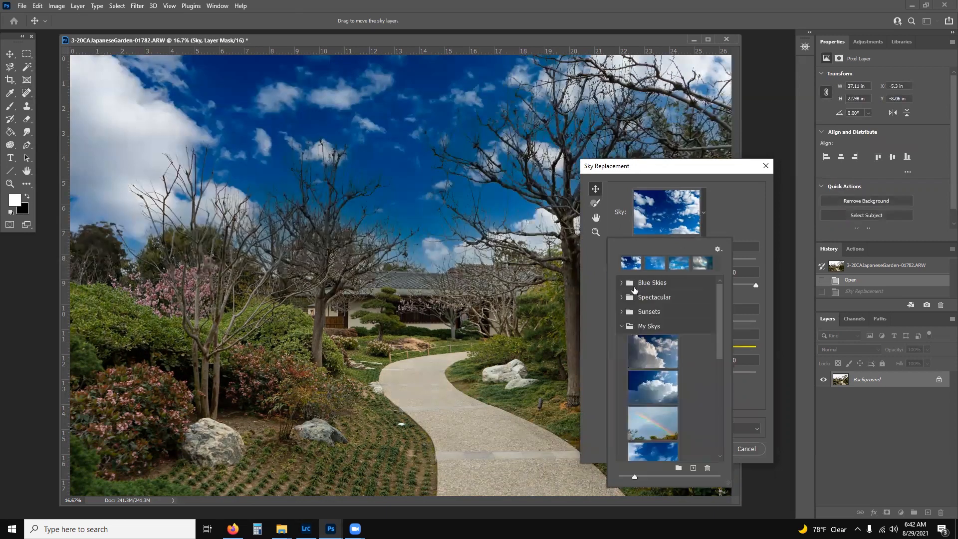
# Look through the Blue Skies, Spectacular, Sunsets and My Skys preset folders for a replacement sky
pyautogui.click(621, 282)
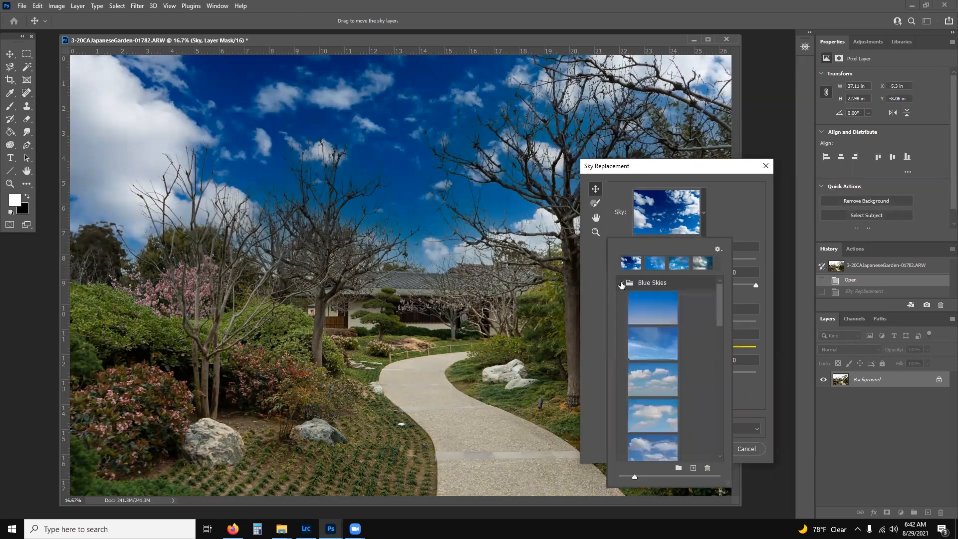
pyautogui.click(622, 282)
pyautogui.click(623, 297)
pyautogui.click(623, 296)
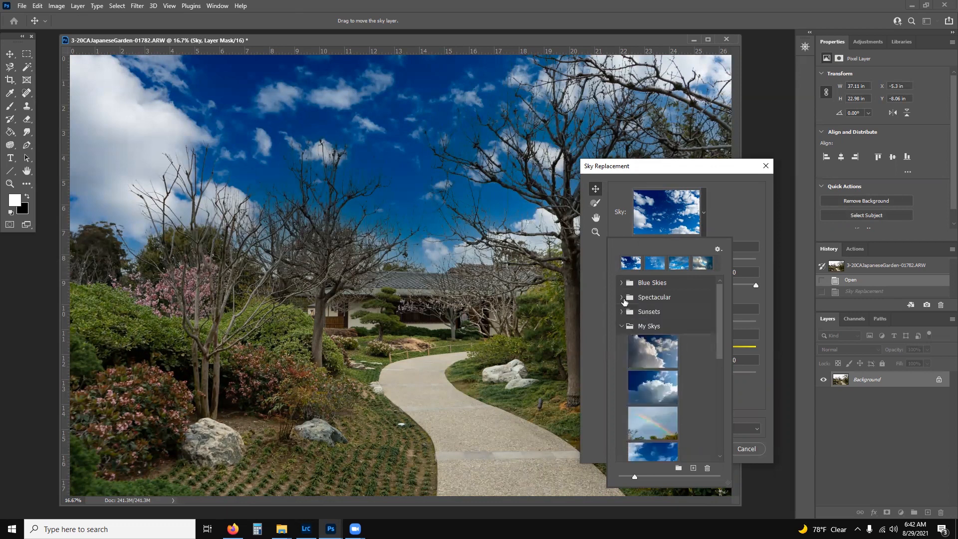
pyautogui.click(621, 311)
pyautogui.click(621, 311)
pyautogui.scroll(-1, 630, 335)
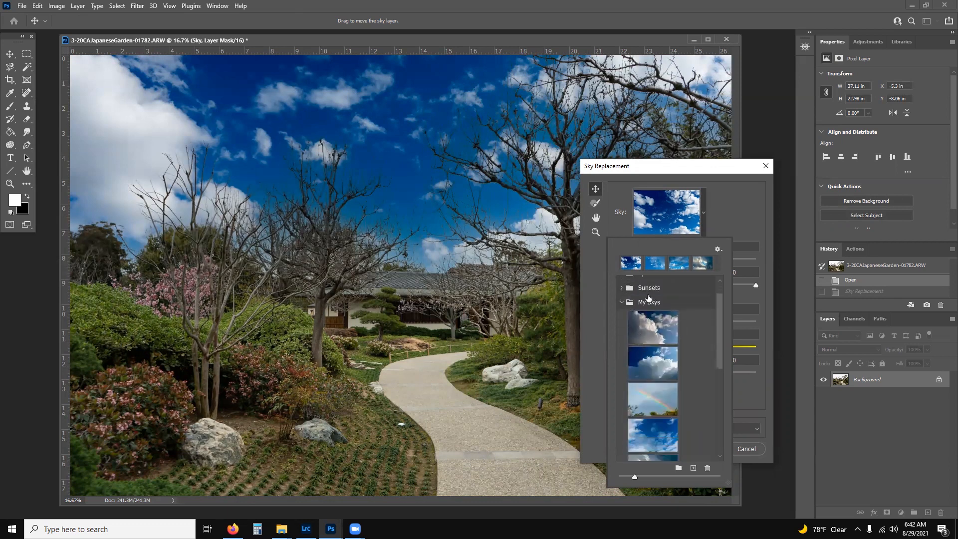
pyautogui.scroll(-2, 663, 307)
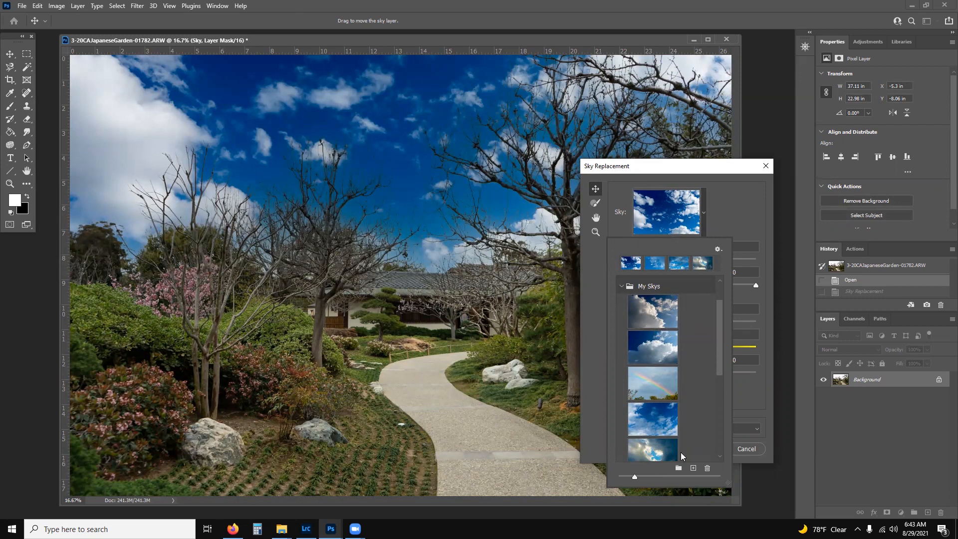
# Start importing a sky image and look through the cloud photos in the Cloudsjpegs folder
pyautogui.click(693, 468)
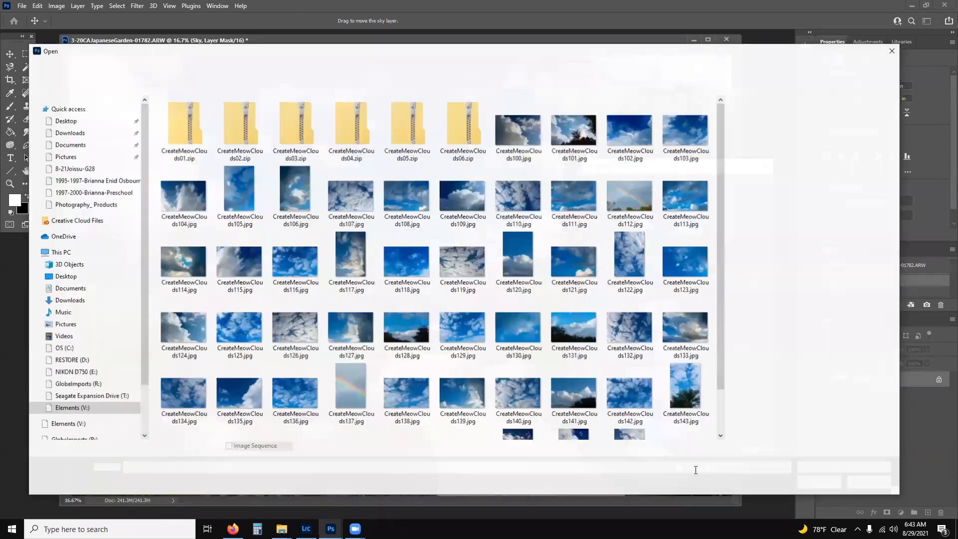
pyautogui.scroll(-1, 722, 242)
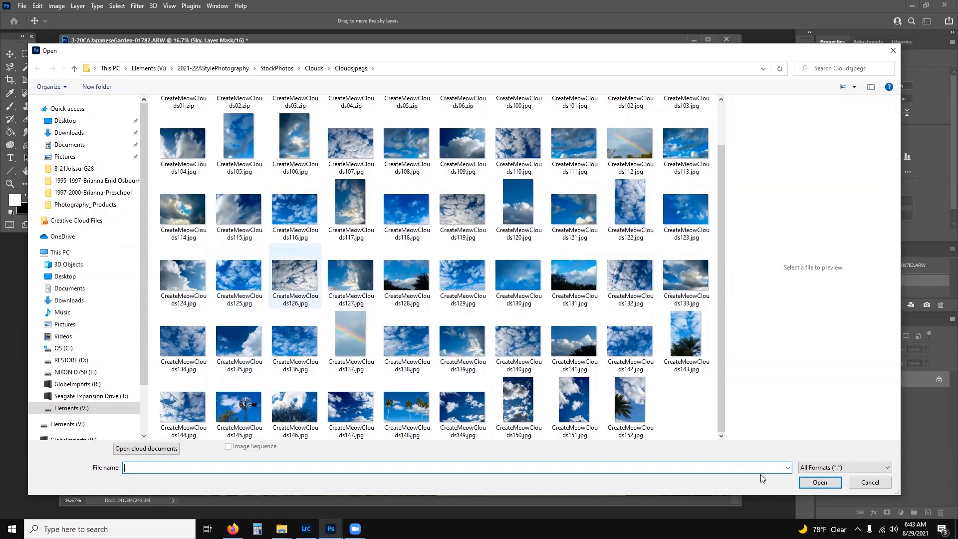
pyautogui.doubleClick(287, 284)
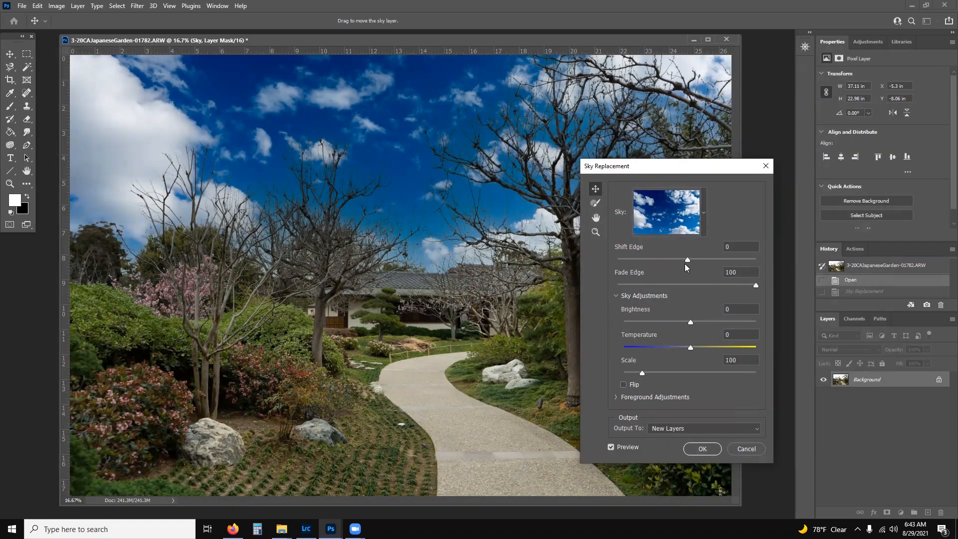
# Try a strongly negative Shift Edge on the sky boundary, then set Shift Edge to 10
pyautogui.moveTo(687, 259); pyautogui.dragTo(640, 257)
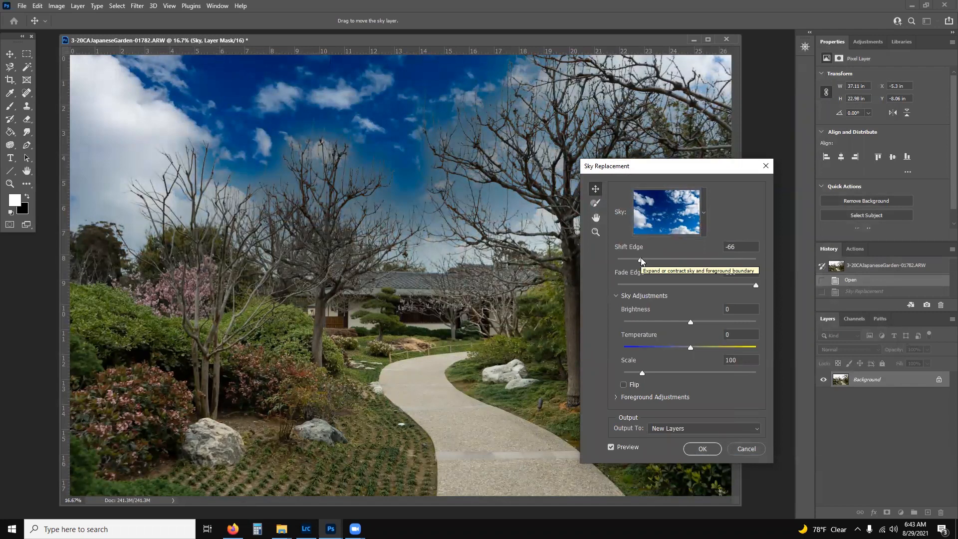
pyautogui.moveTo(647, 257); pyautogui.dragTo(693, 257)
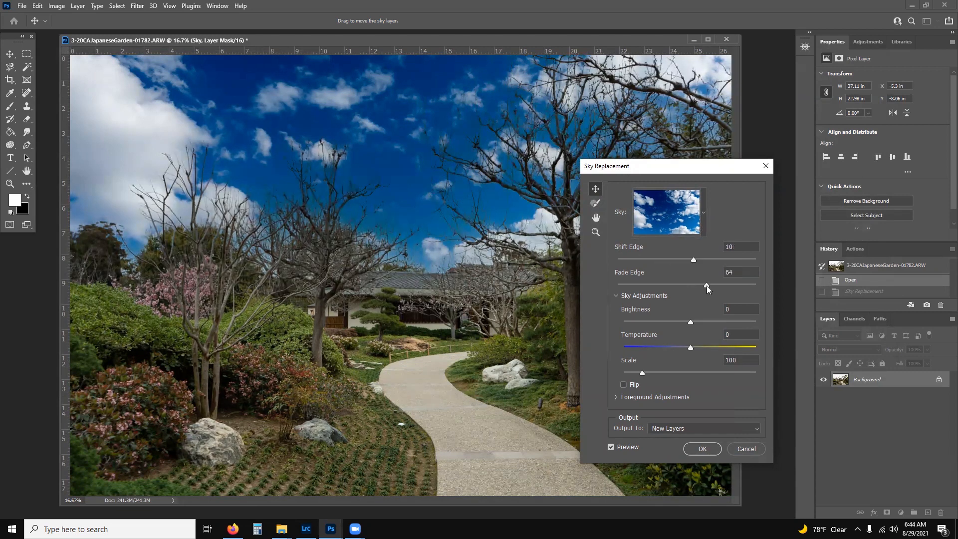
# Adjust the replacement sky to Brightness 10, Temperature 50 and Scale 223, and flip it
pyautogui.moveTo(689, 322)
pyautogui.mouseDown()
pyautogui.moveTo(655, 322)
pyautogui.moveTo(719, 323)
pyautogui.moveTo(688, 322)
pyautogui.moveTo(697, 324)
pyautogui.mouseUp()
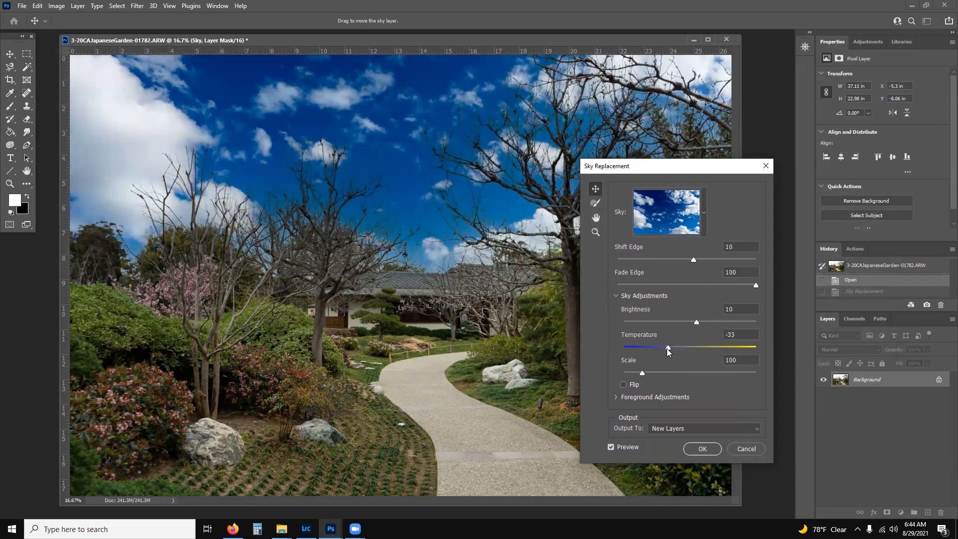
pyautogui.moveTo(648, 348); pyautogui.dragTo(729, 351)
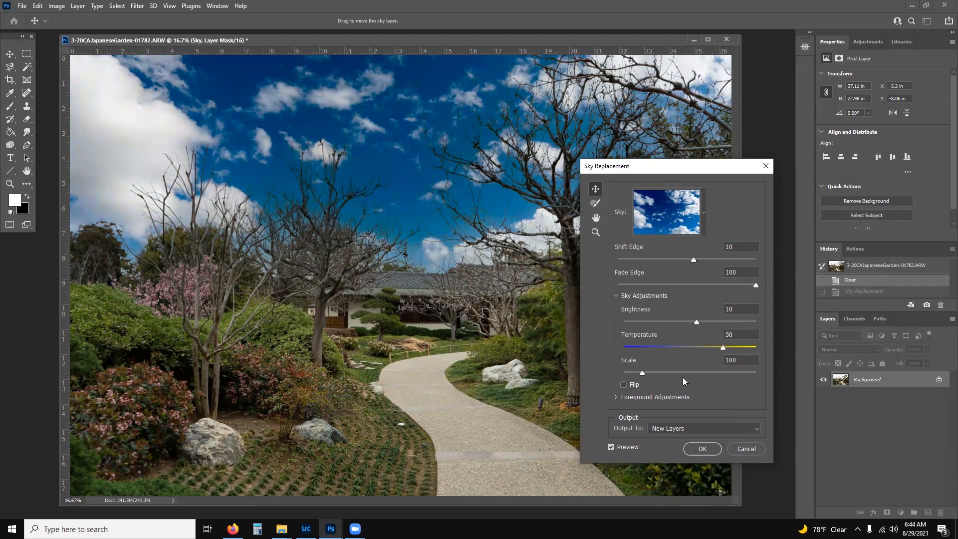
pyautogui.moveTo(640, 375); pyautogui.dragTo(671, 374)
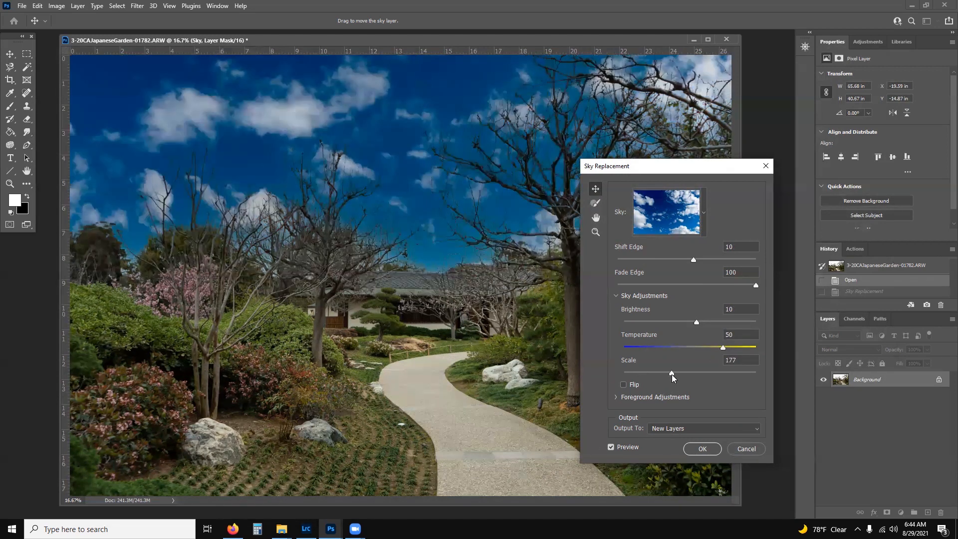
pyautogui.moveTo(671, 374); pyautogui.dragTo(706, 373)
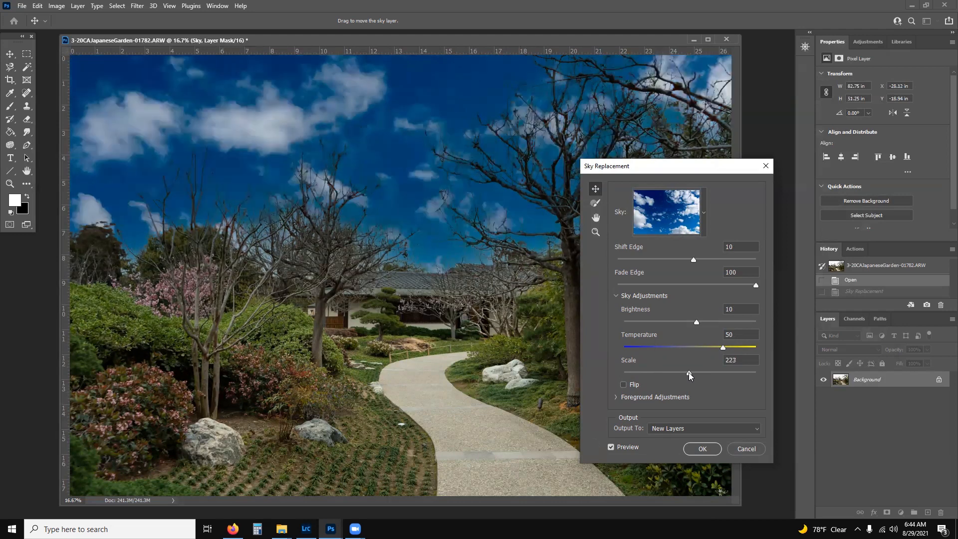
pyautogui.click(625, 385)
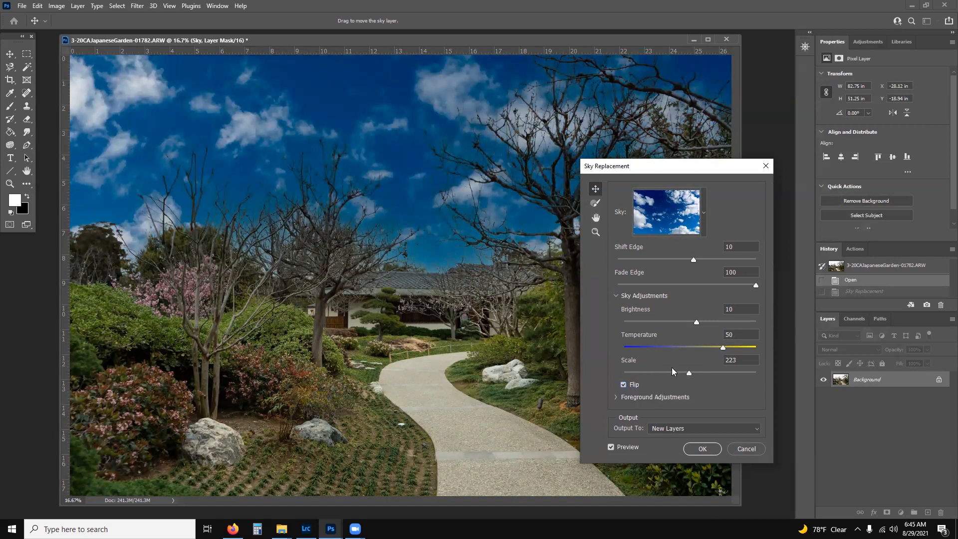
# Set the foreground's Lighting Adjustment to 54 and Color Adjustment to 25
pyautogui.click(615, 397)
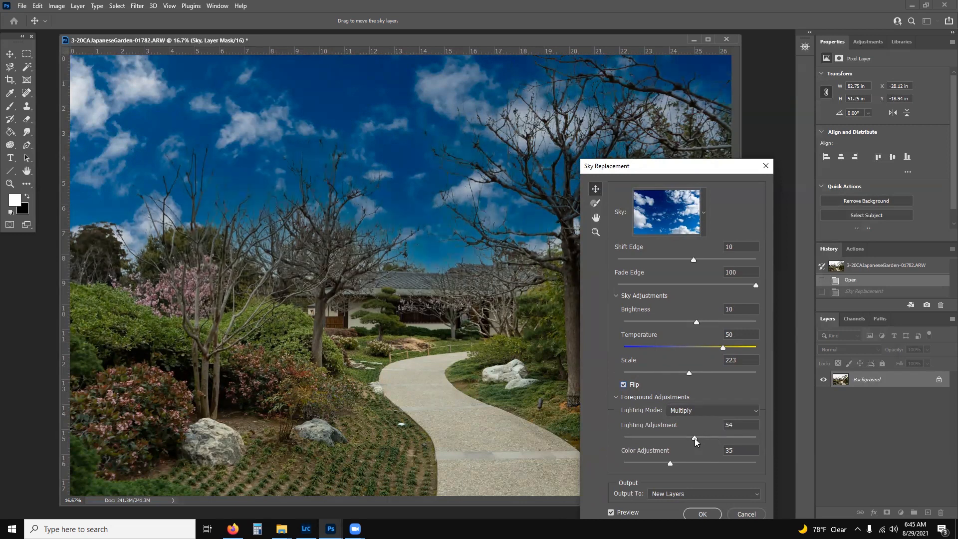
pyautogui.moveTo(653, 464); pyautogui.dragTo(694, 463)
pyautogui.moveTo(674, 464); pyautogui.dragTo(657, 464)
# Output the sky replacement to New Layers and apply it
pyautogui.moveTo(704, 170); pyautogui.dragTo(701, 78)
pyautogui.click(741, 403)
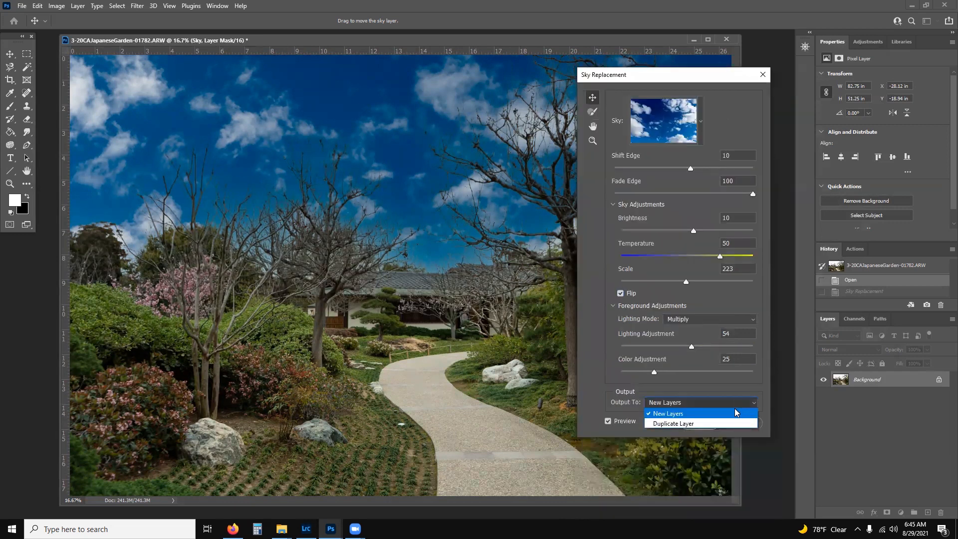
pyautogui.click(676, 417)
pyautogui.click(698, 423)
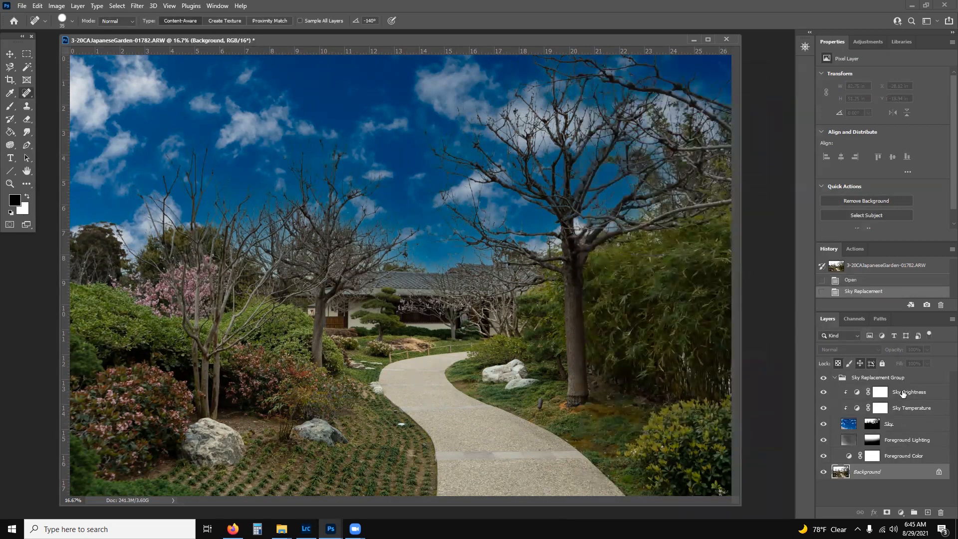
# Set the Sky Brightness layer's brightness to 30 and try out its contrast, leaving contrast at 0
pyautogui.click(913, 392)
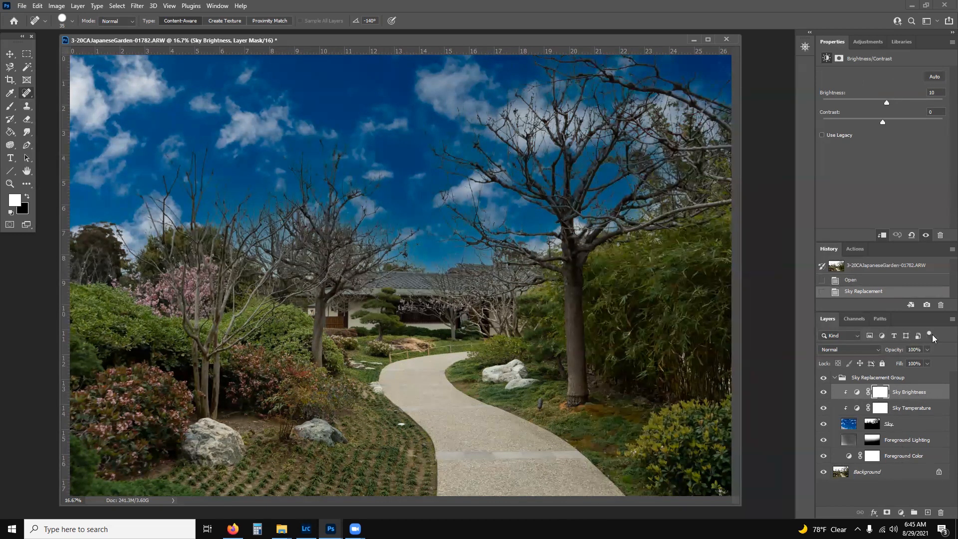
pyautogui.moveTo(883, 100)
pyautogui.mouseDown()
pyautogui.moveTo(863, 104)
pyautogui.moveTo(894, 105)
pyautogui.mouseUp()
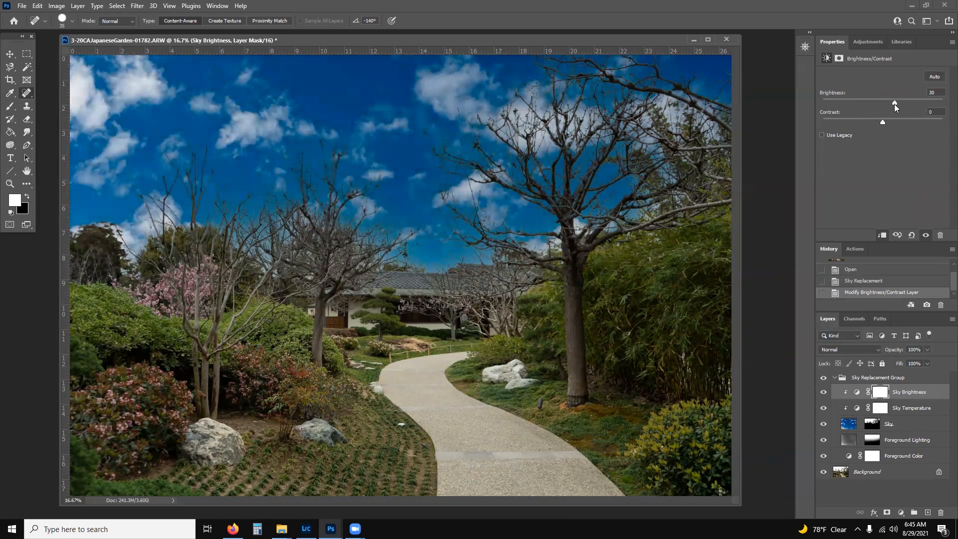
pyautogui.moveTo(883, 122); pyautogui.dragTo(905, 122)
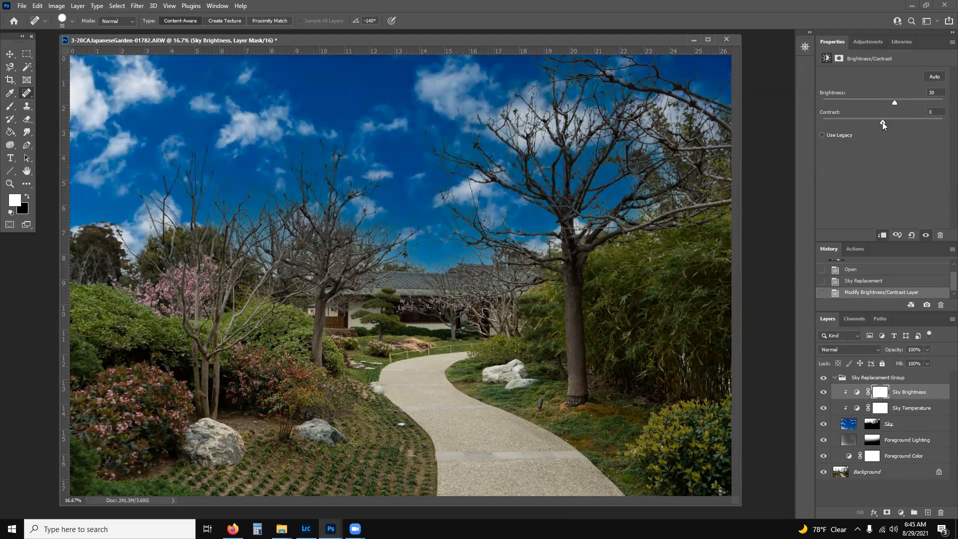
# Check the Sky Temperature and Sky layers, then select the Sky layer's mask for editing with the Brush tool
pyautogui.click(916, 411)
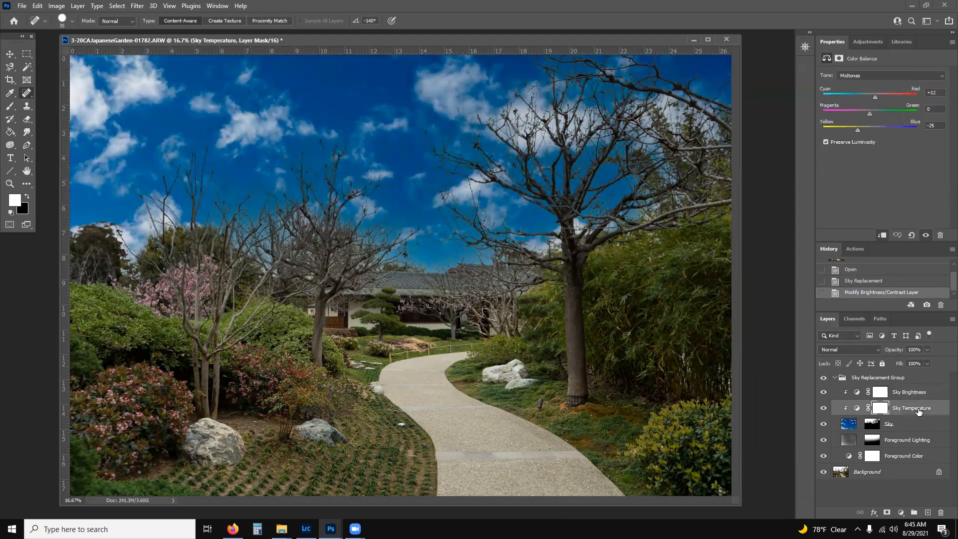
pyautogui.click(908, 426)
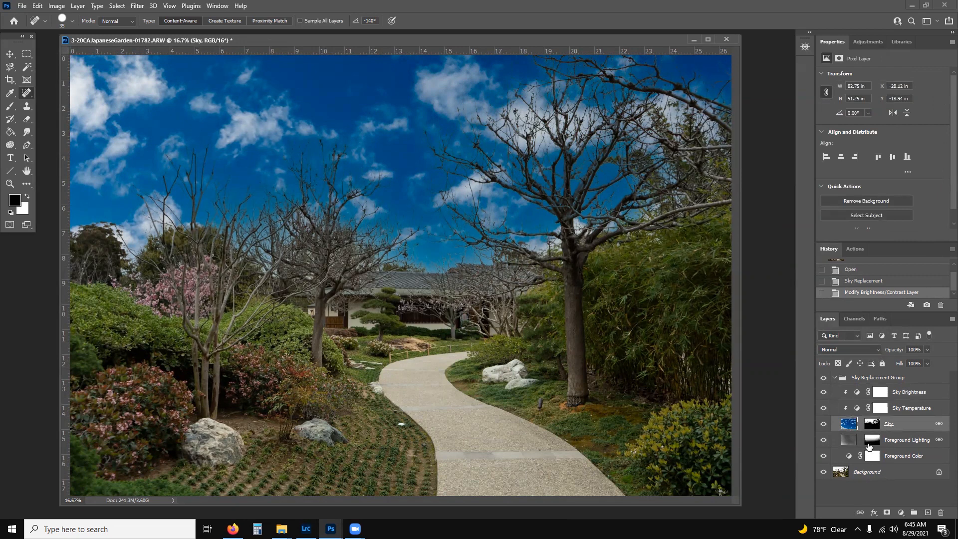
pyautogui.click(872, 424)
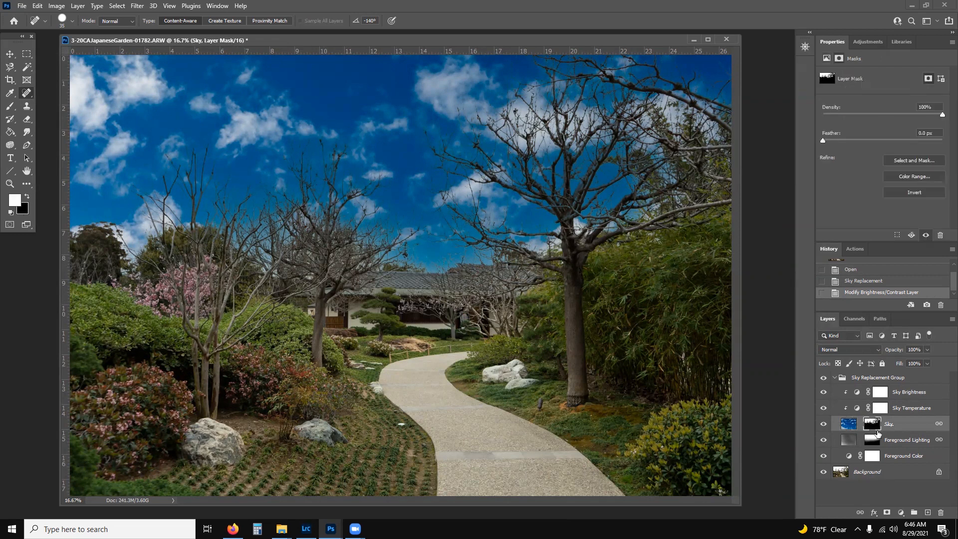
pyautogui.click(11, 105)
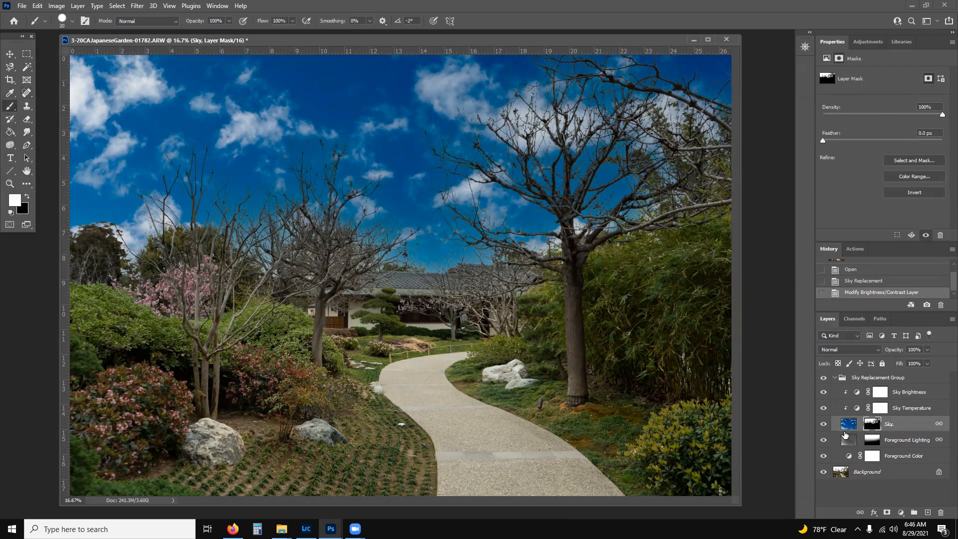
# Paint black with a size 5 brush on the Sky layer's mask along a thin twig among the bare branches
pyautogui.click(10, 183)
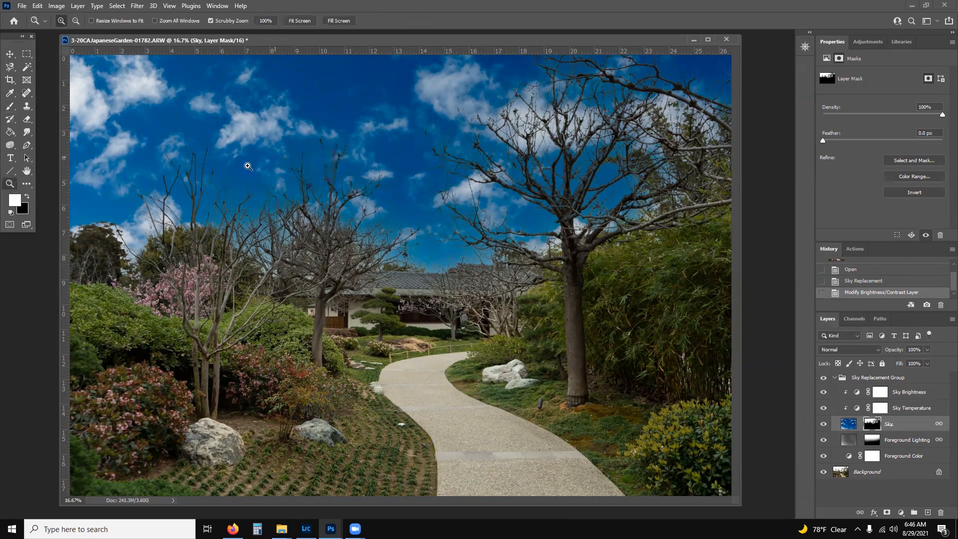
pyautogui.click(182, 168)
pyautogui.click(185, 162)
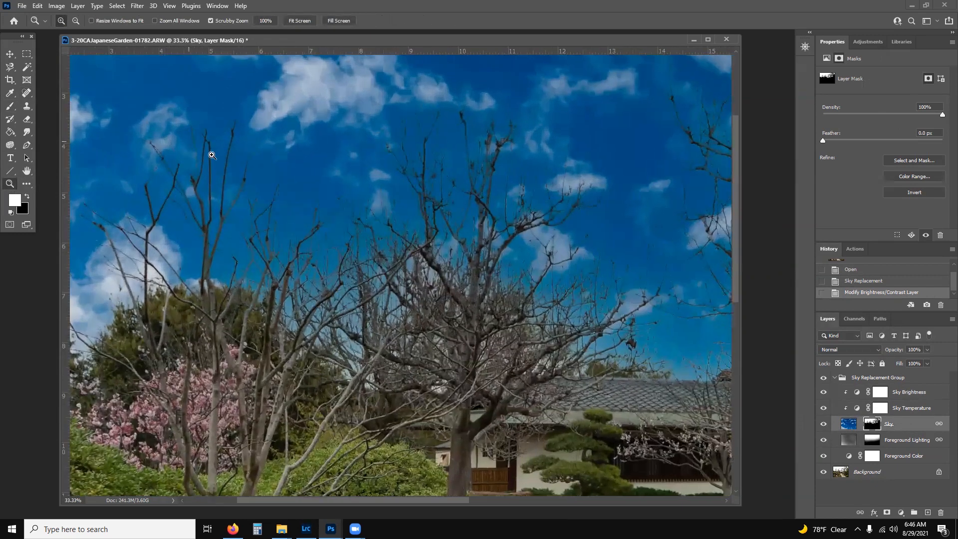
pyautogui.click(205, 150)
pyautogui.click(218, 163)
pyautogui.click(321, 201)
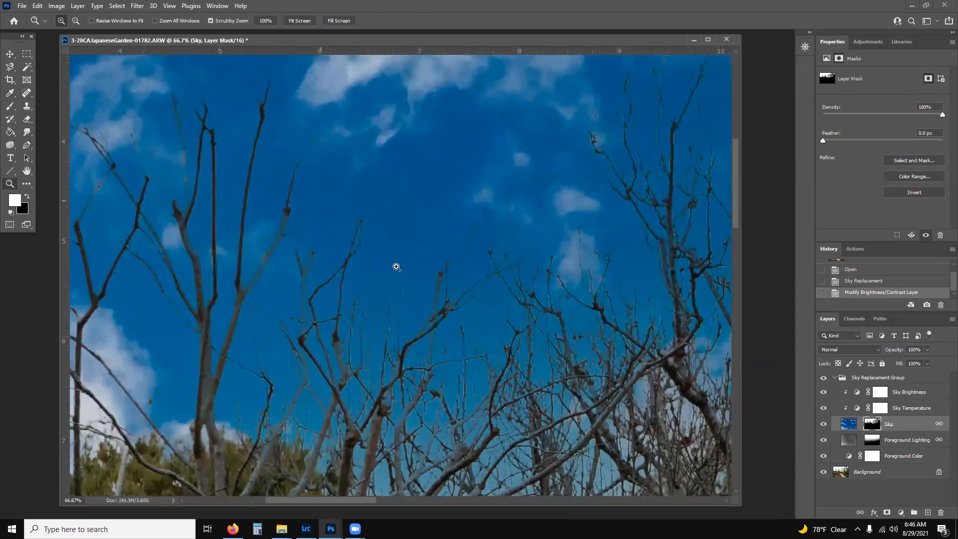
pyautogui.click(377, 389)
pyautogui.scroll(-2, 439, 368)
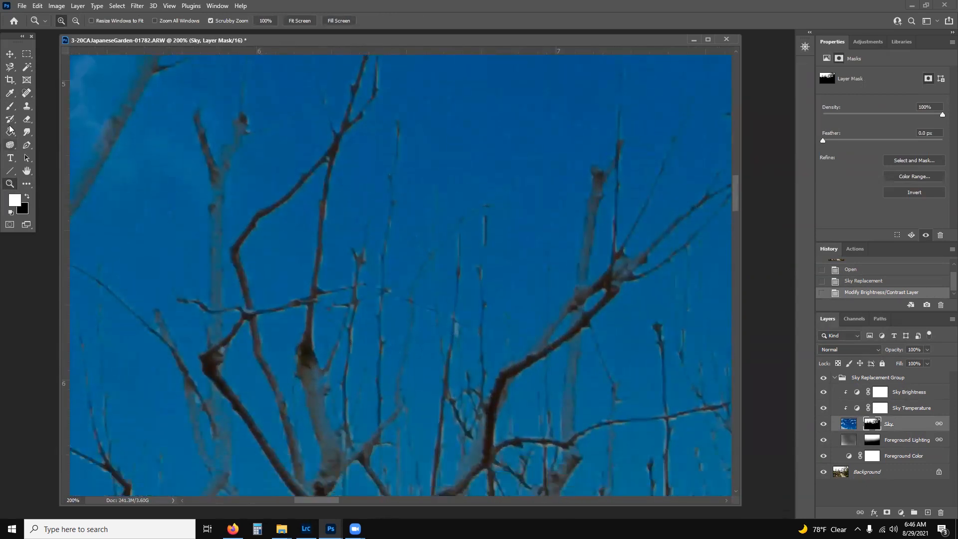
pyautogui.click(10, 105)
pyautogui.press('x')
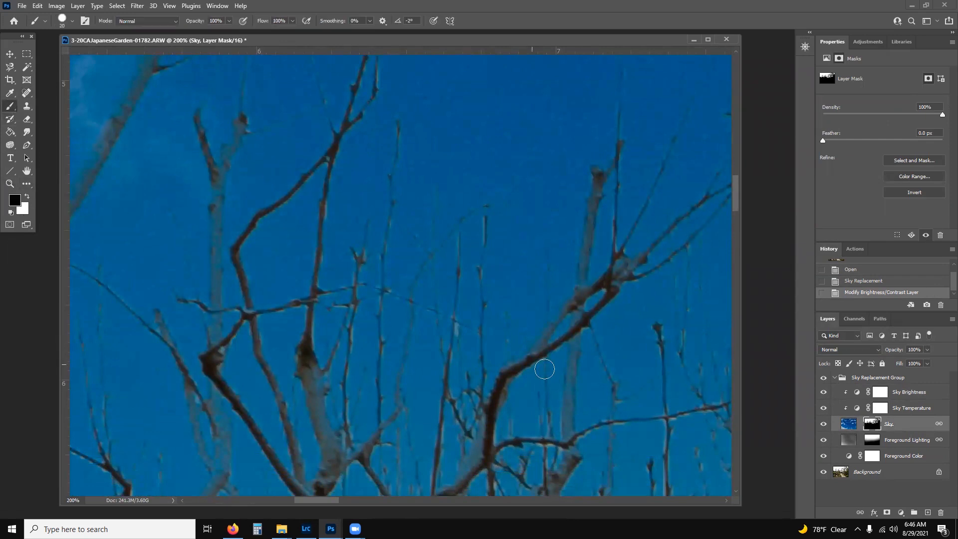
pyautogui.press('[')
pyautogui.press('[')
pyautogui.press('[')
pyautogui.press('[')
pyautogui.press('[')
pyautogui.press('[')
pyautogui.press('[')
pyautogui.moveTo(455, 339); pyautogui.dragTo(454, 335)
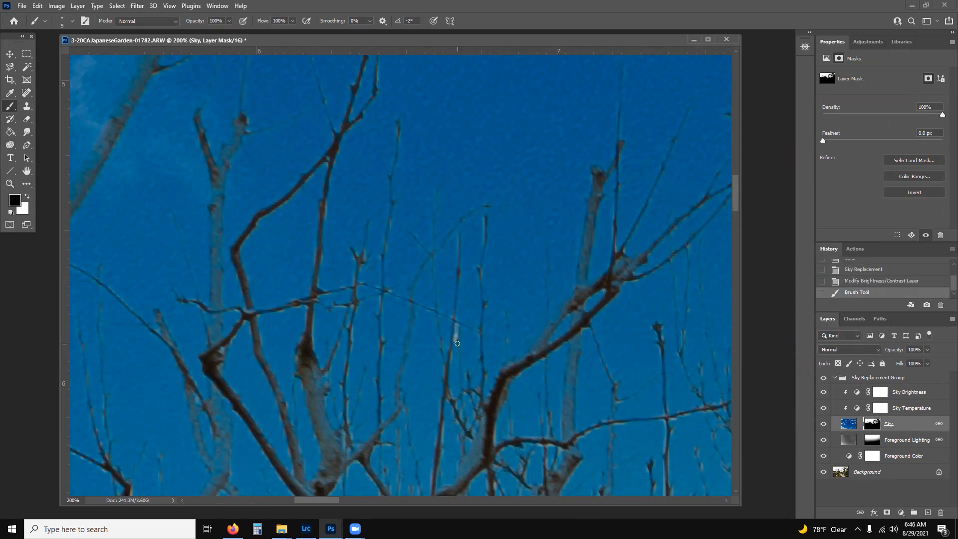
# Paint white along the same twig on the Sky layer's mask to bring the new sky back
pyautogui.press('x')
pyautogui.moveTo(455, 342); pyautogui.dragTo(456, 326)
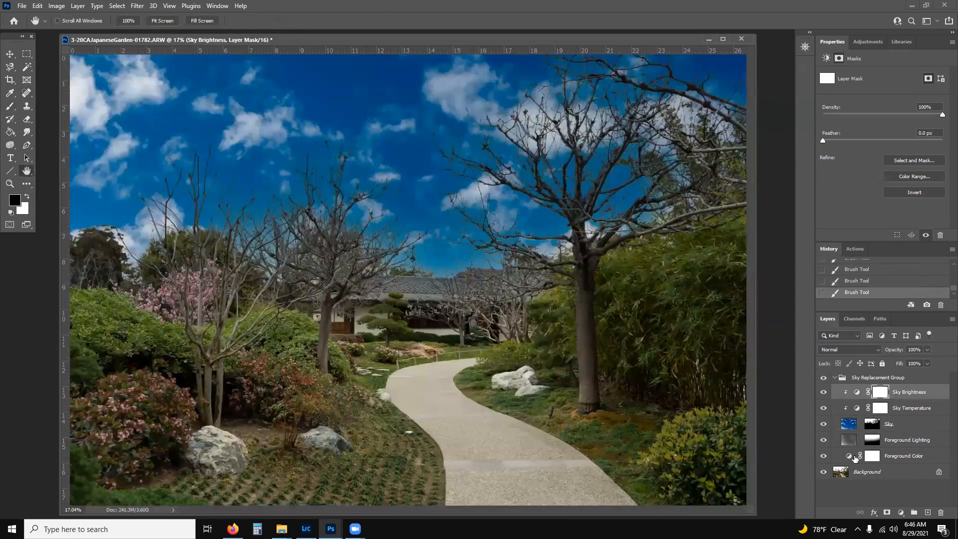
# Hide the Sky Replacement Group and show it again to compare the new sky with the original photo
pyautogui.click(823, 378)
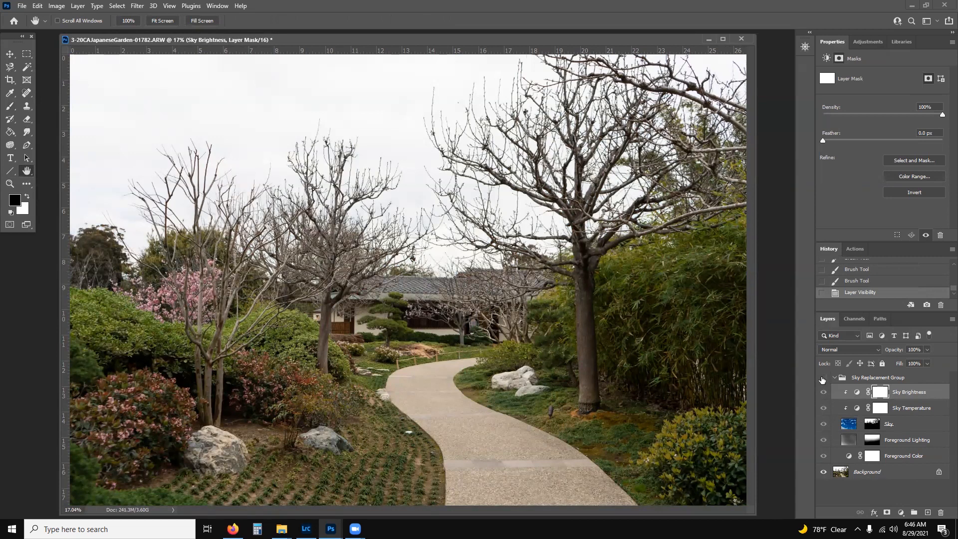
pyautogui.click(822, 379)
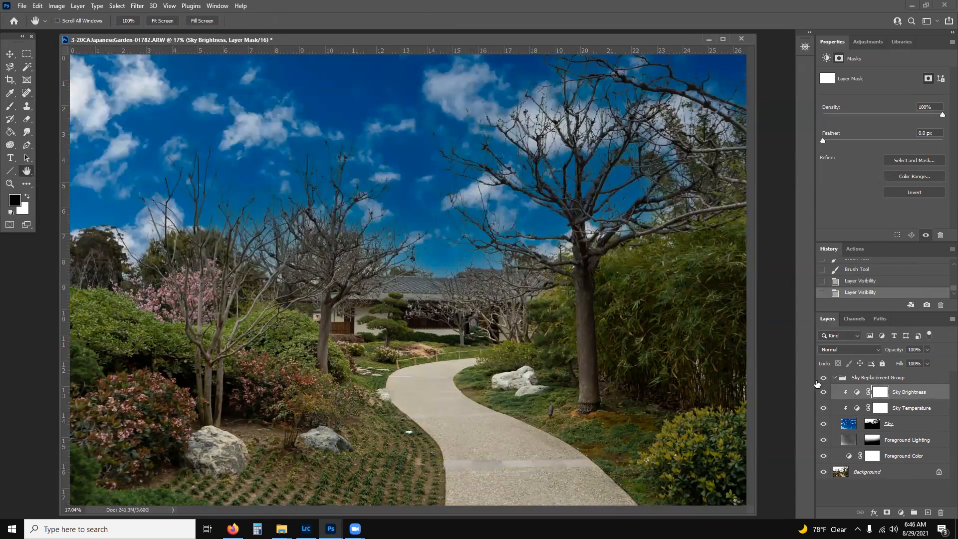